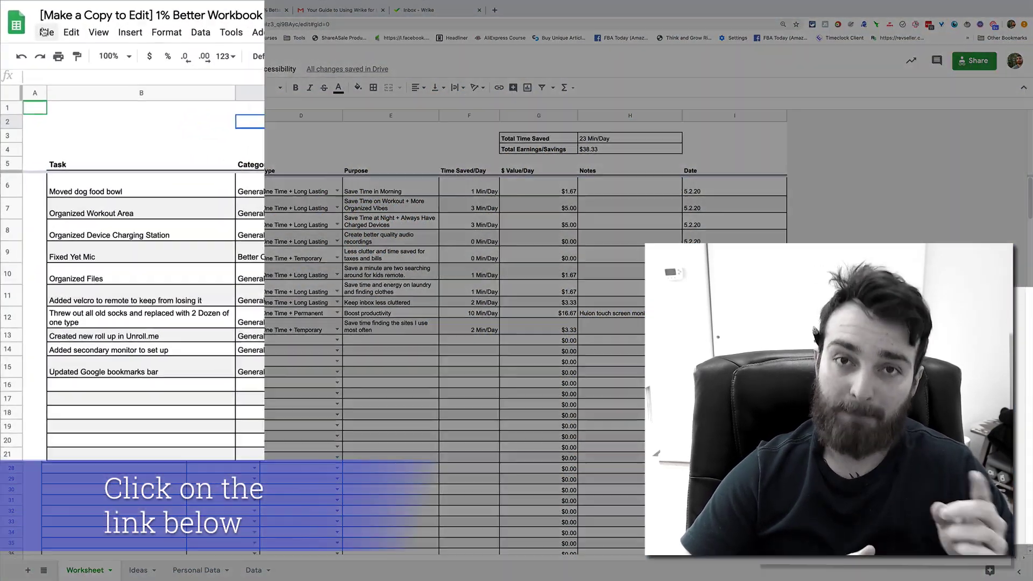
# Step: Make a copy of the 1% Better Workbook named 'Your Copy to Edit'
pyautogui.click(41, 69)
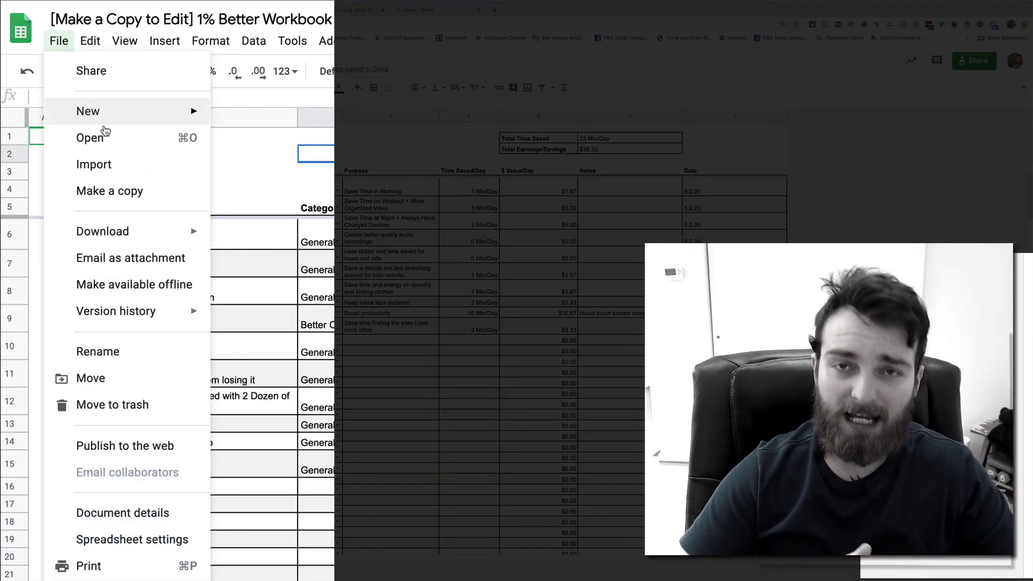
pyautogui.click(125, 193)
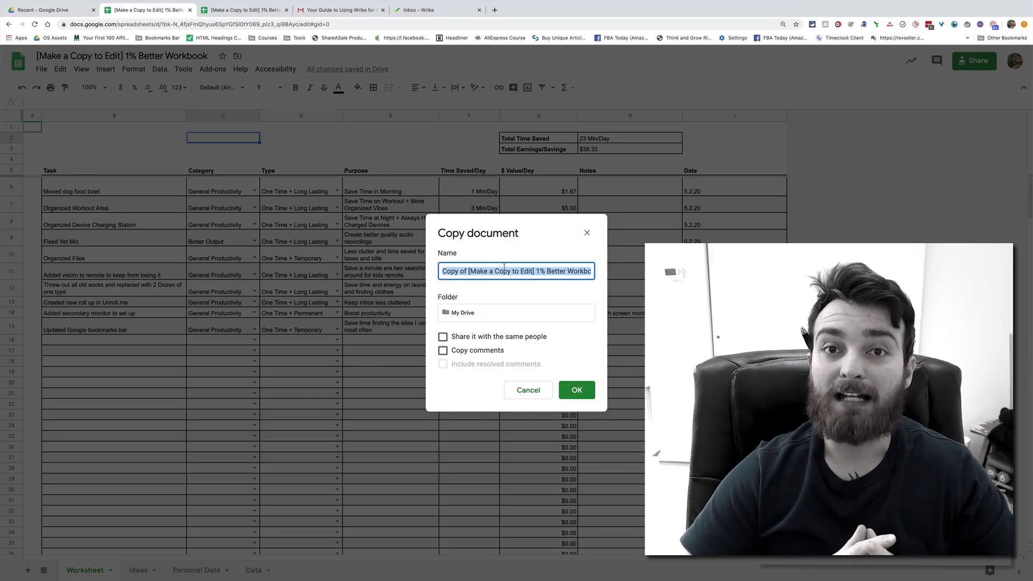
pyautogui.write('Yo')
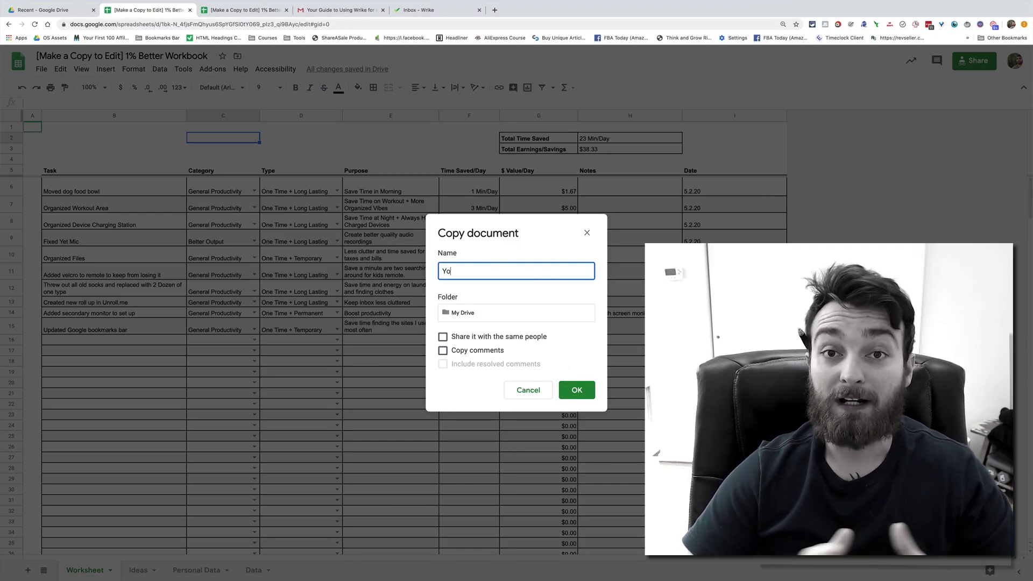
pyautogui.write('ur Copy to Edit')
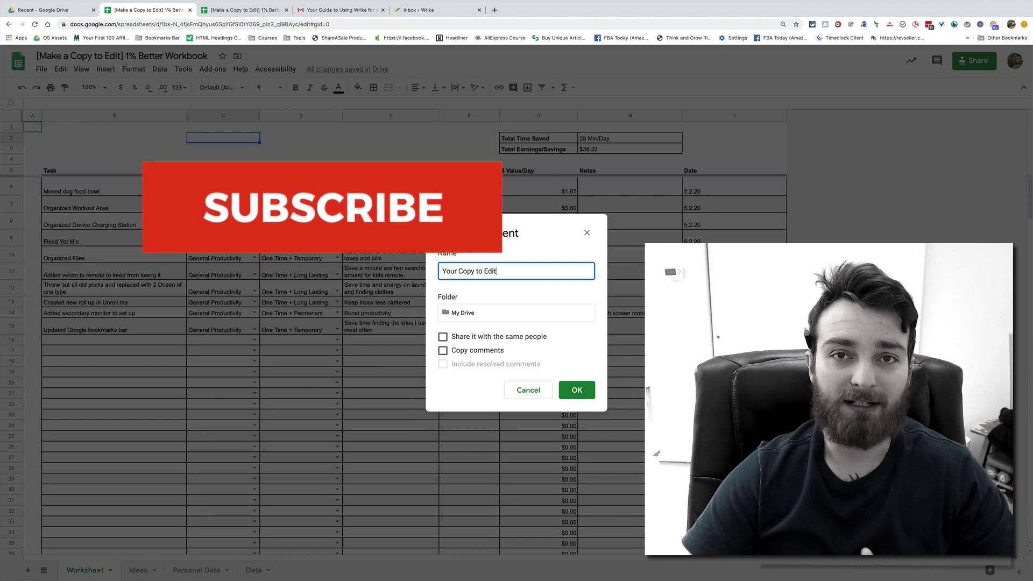
pyautogui.press('Return')
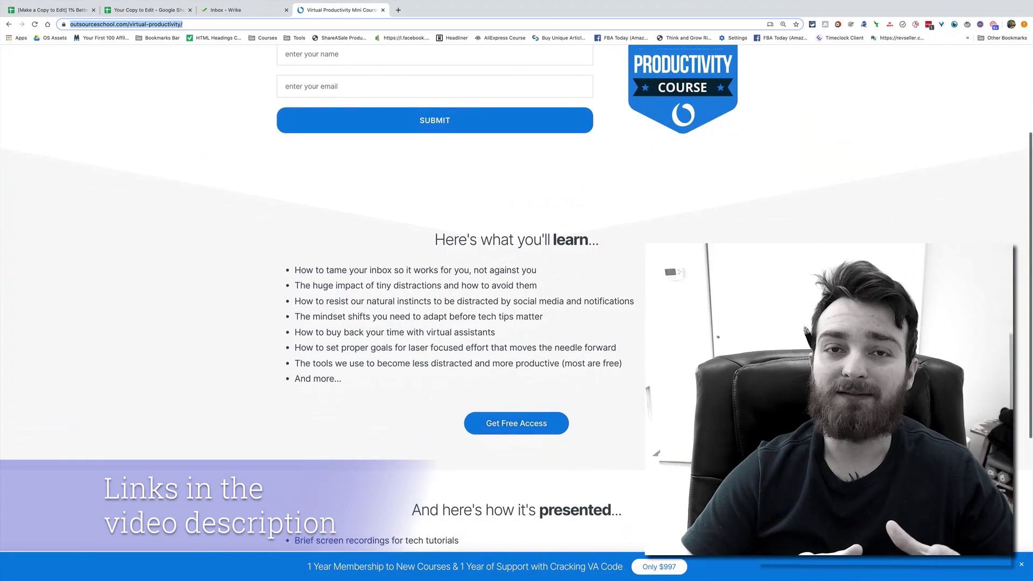
# Step: Scroll down through the Worksheet log showing 21 Min/Day and $35.00 saved
pyautogui.scroll(-5, 517, 296)
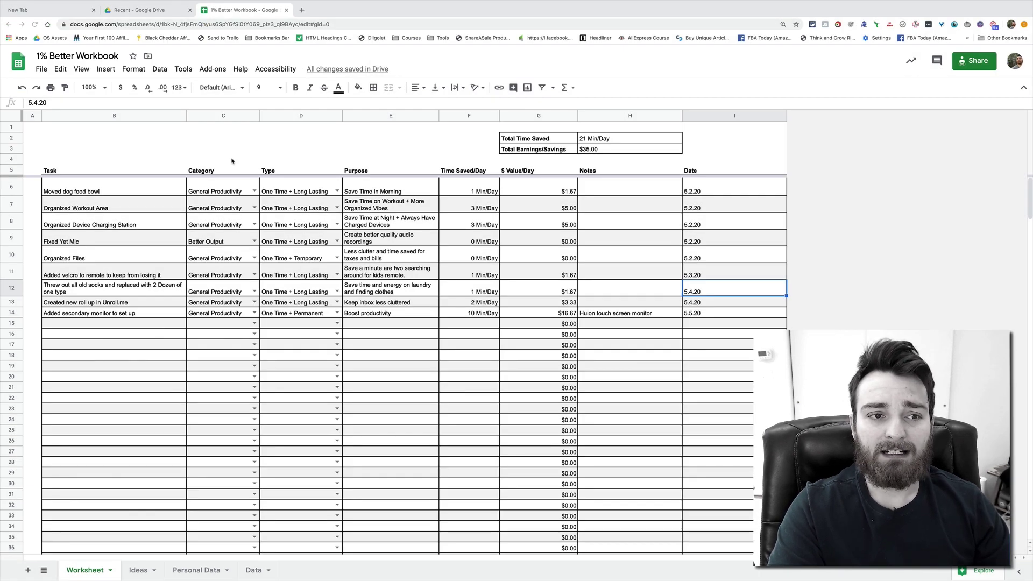
pyautogui.click(253, 193)
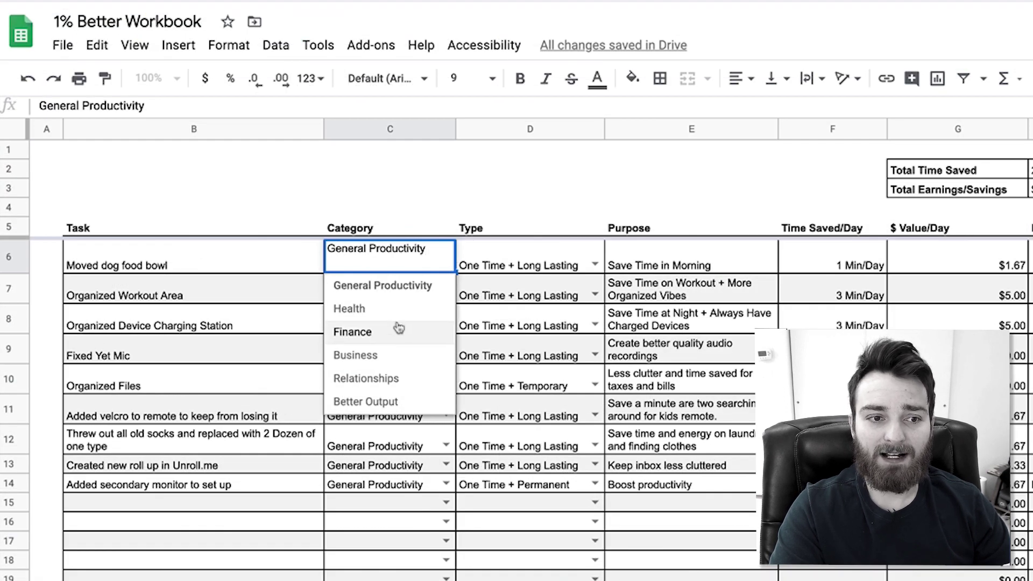
pyautogui.click(417, 543)
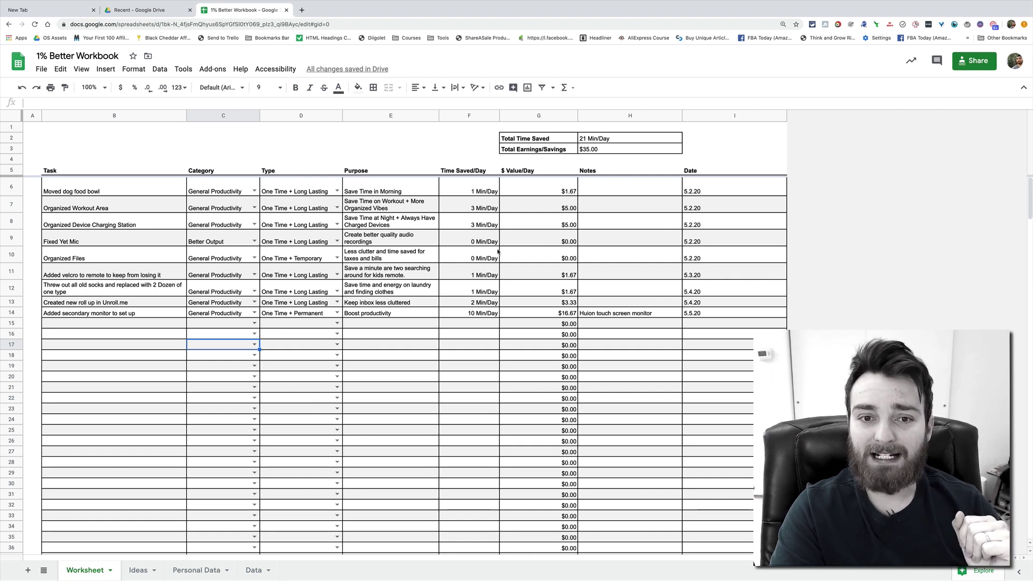
pyautogui.click(483, 192)
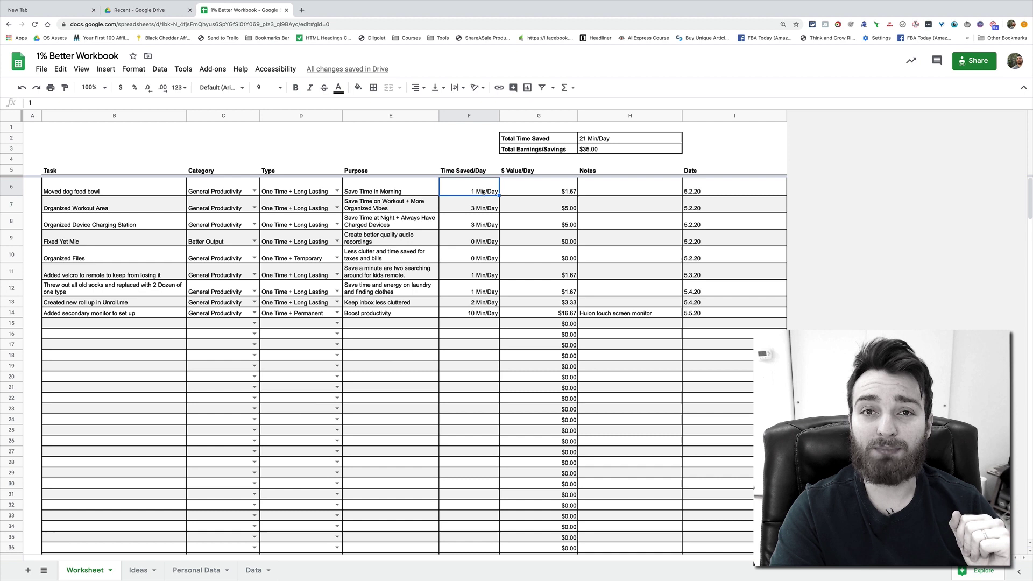
pyautogui.click(596, 151)
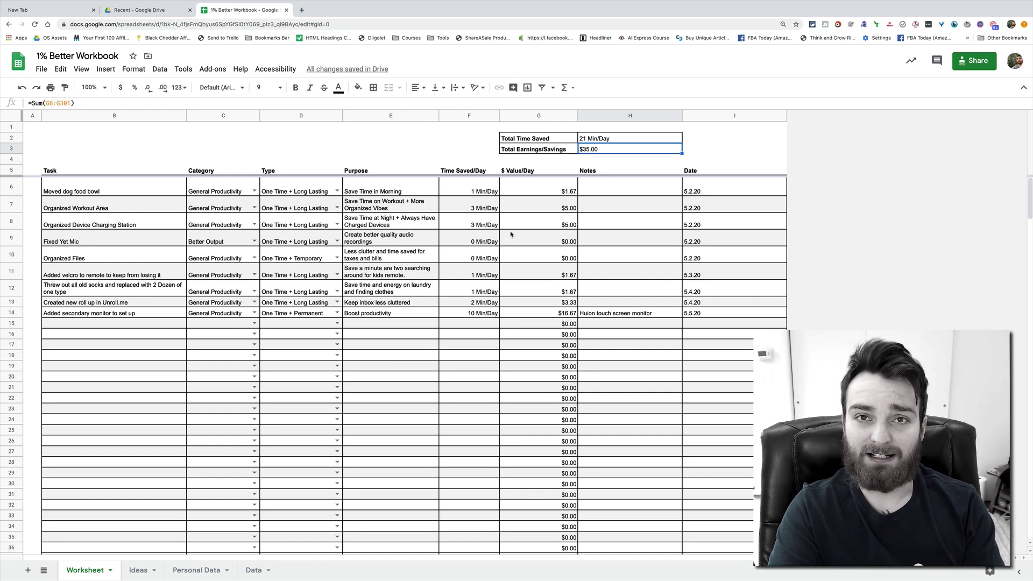
pyautogui.click(14, 187)
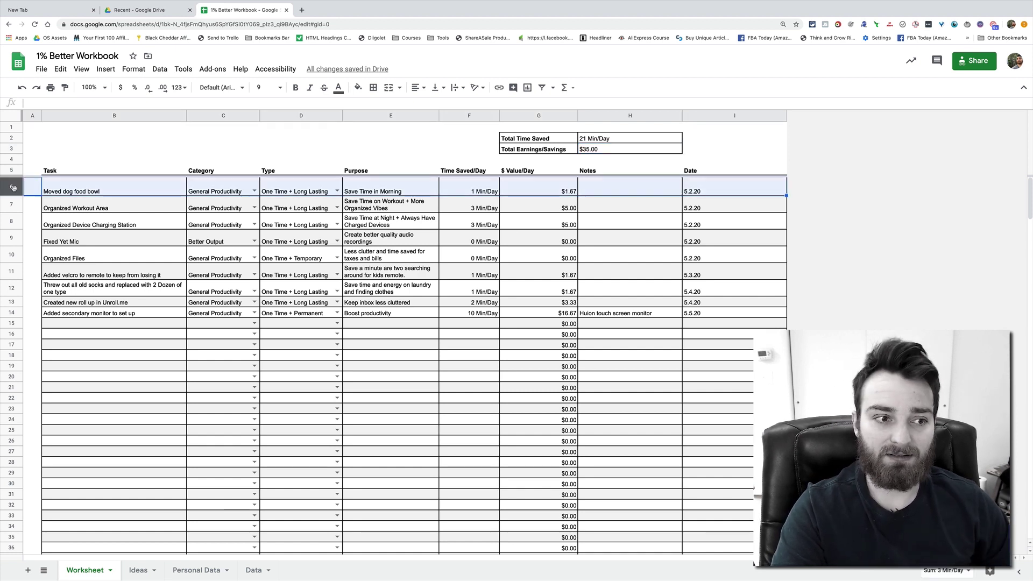
pyautogui.click(136, 191)
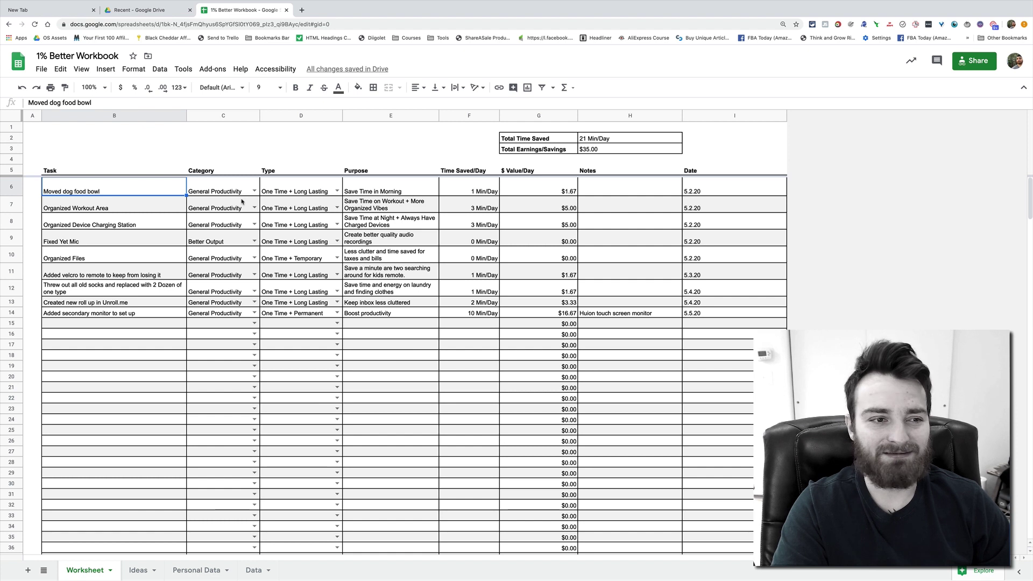
pyautogui.click(463, 194)
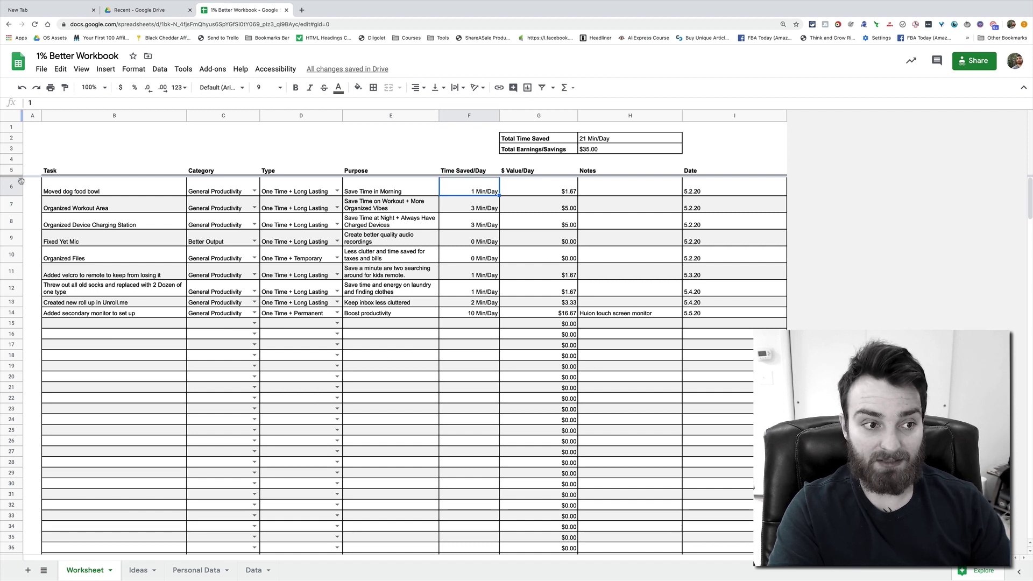
pyautogui.moveTo(21, 183); pyautogui.dragTo(25, 308)
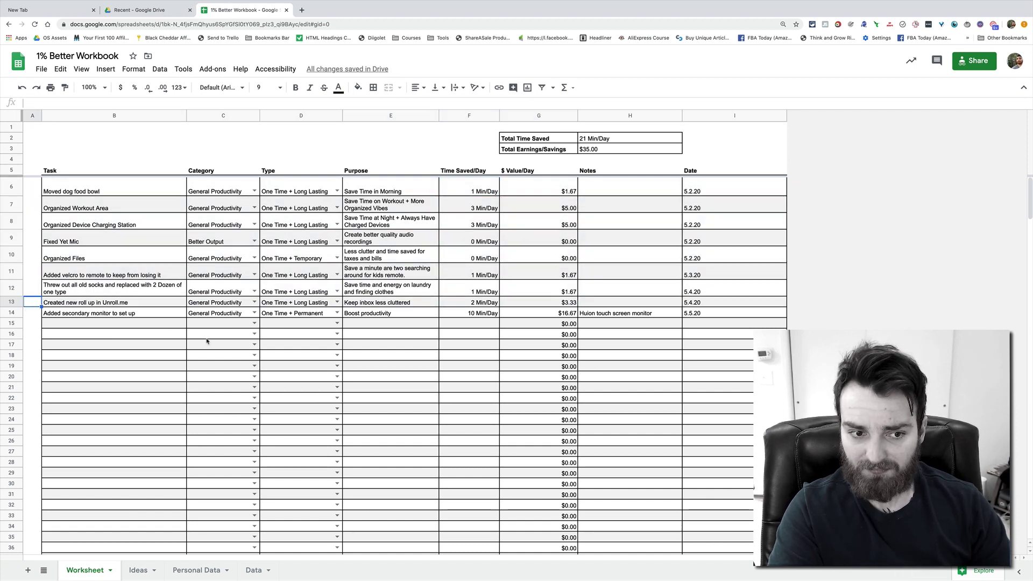
pyautogui.click(208, 337)
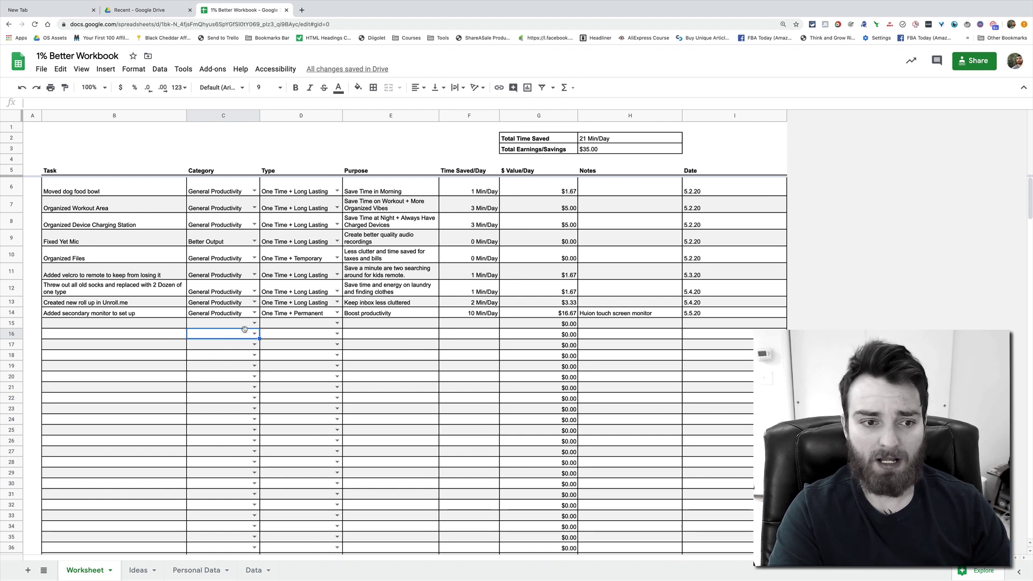
pyautogui.click(254, 191)
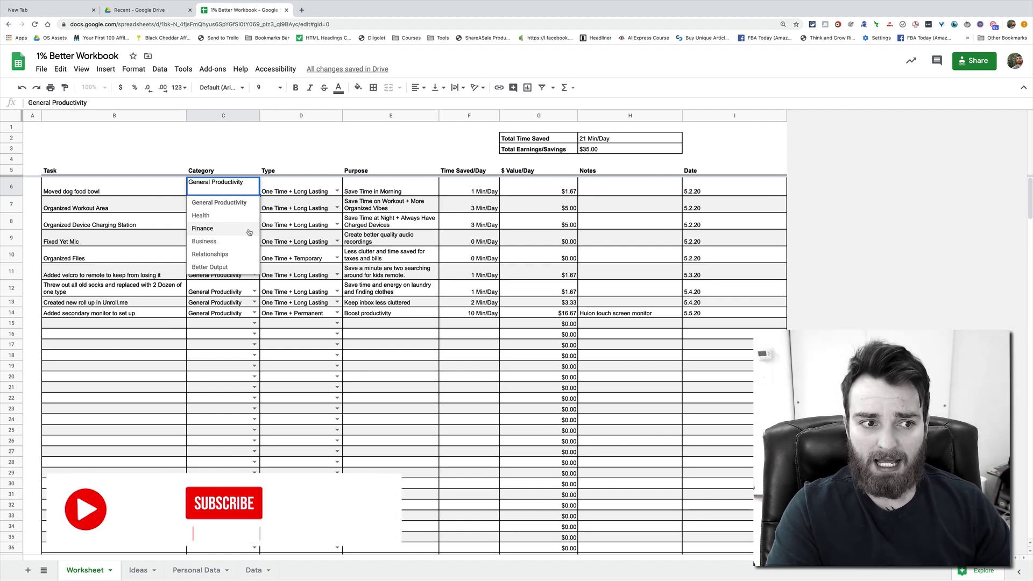
pyautogui.click(244, 376)
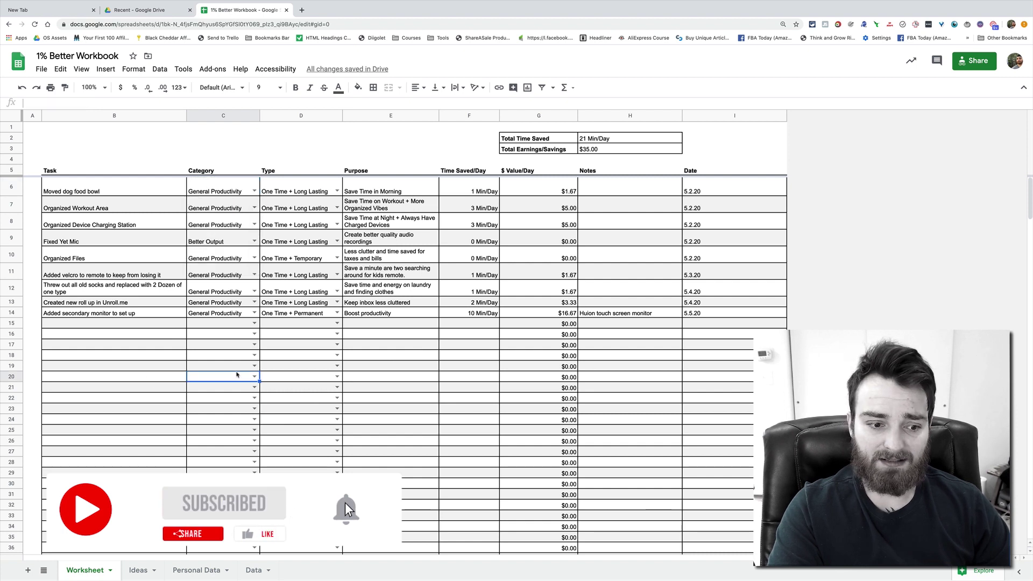
pyautogui.click(196, 570)
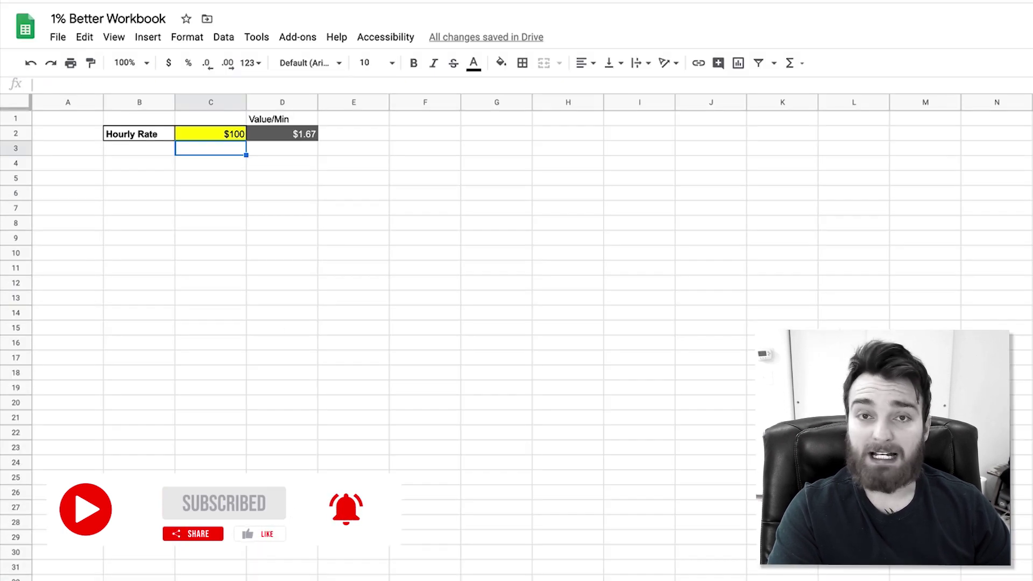
pyautogui.click(229, 138)
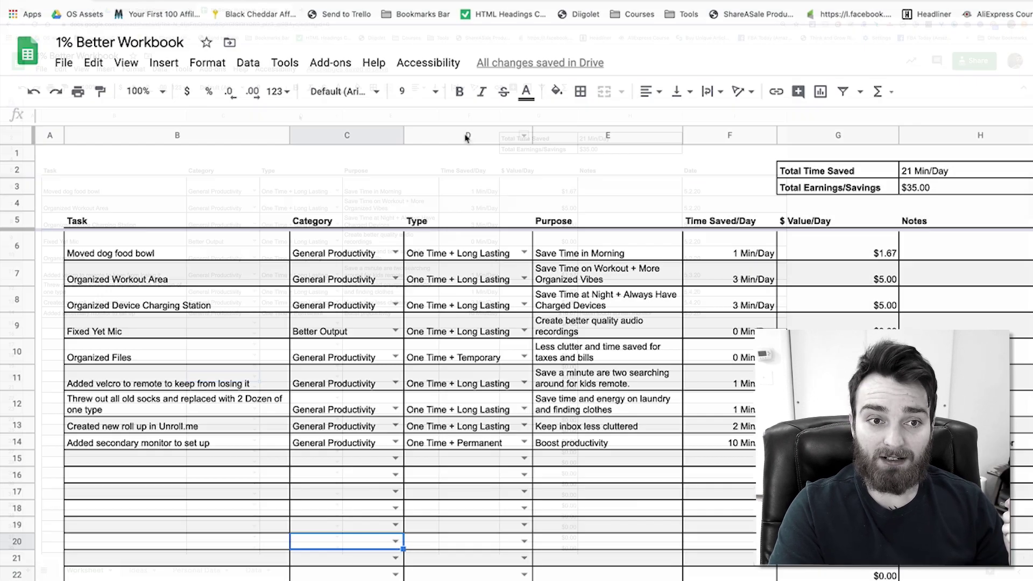
pyautogui.click(466, 135)
pyautogui.click(472, 245)
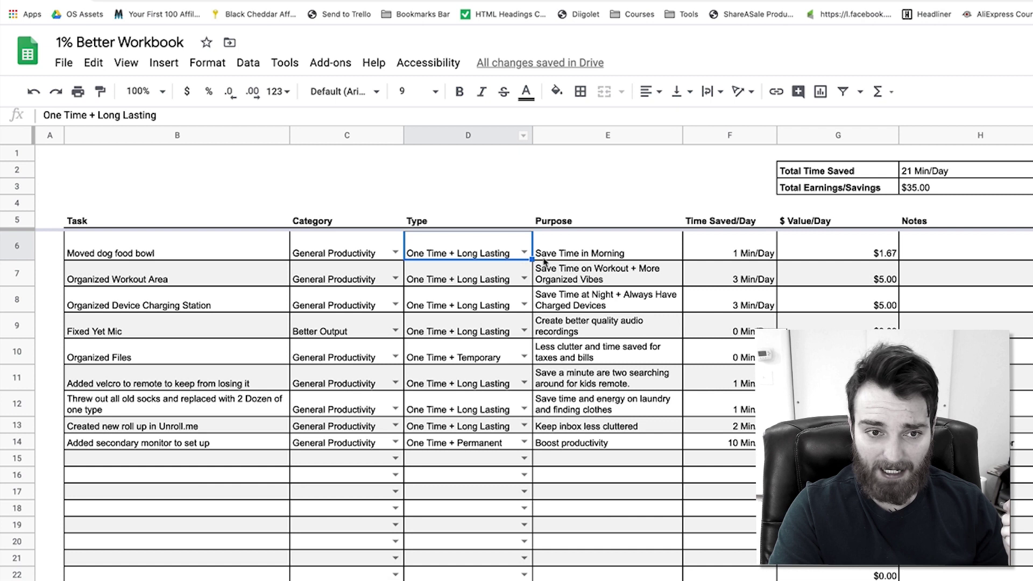
pyautogui.click(521, 255)
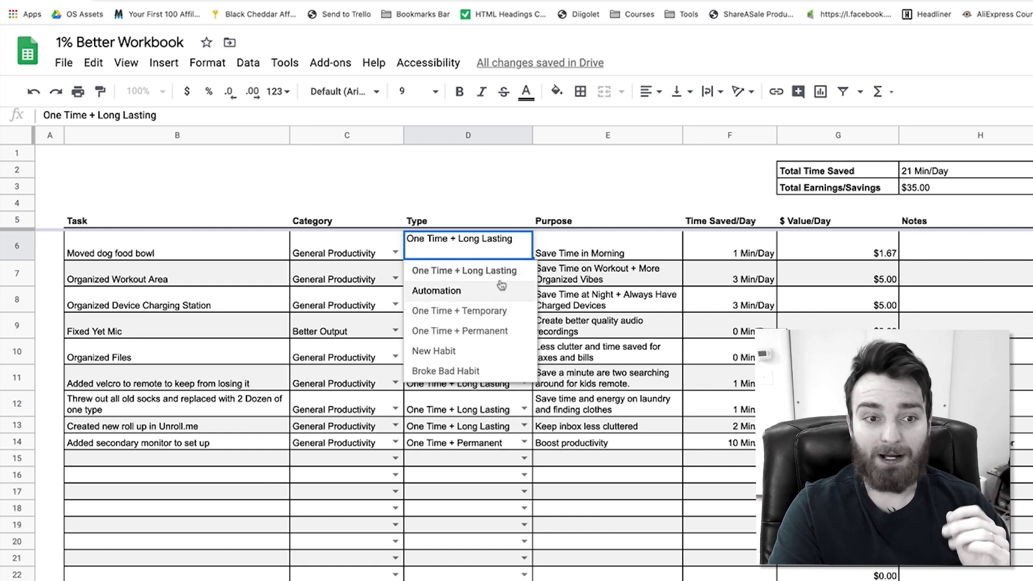
pyautogui.click(477, 204)
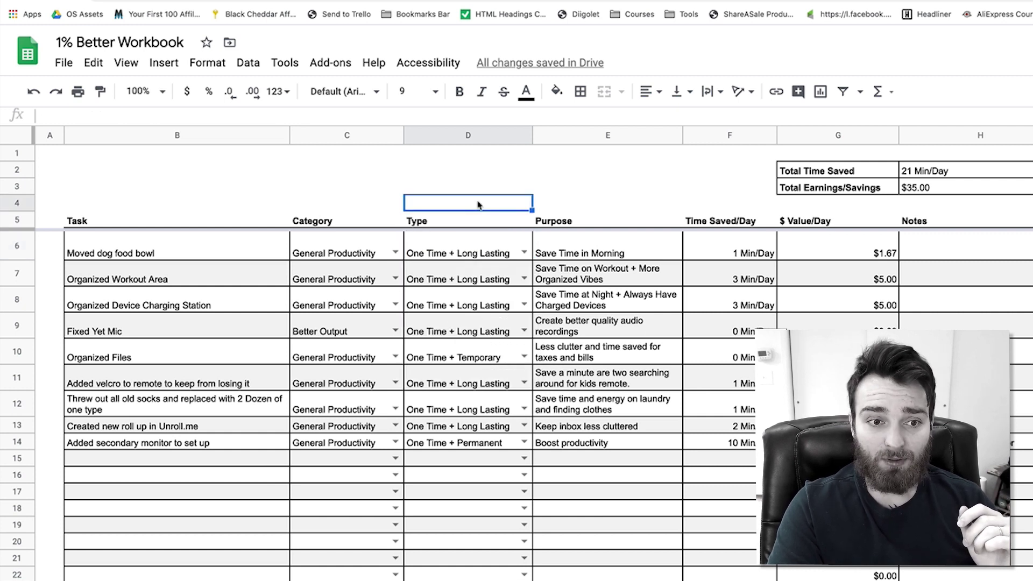
pyautogui.click(490, 277)
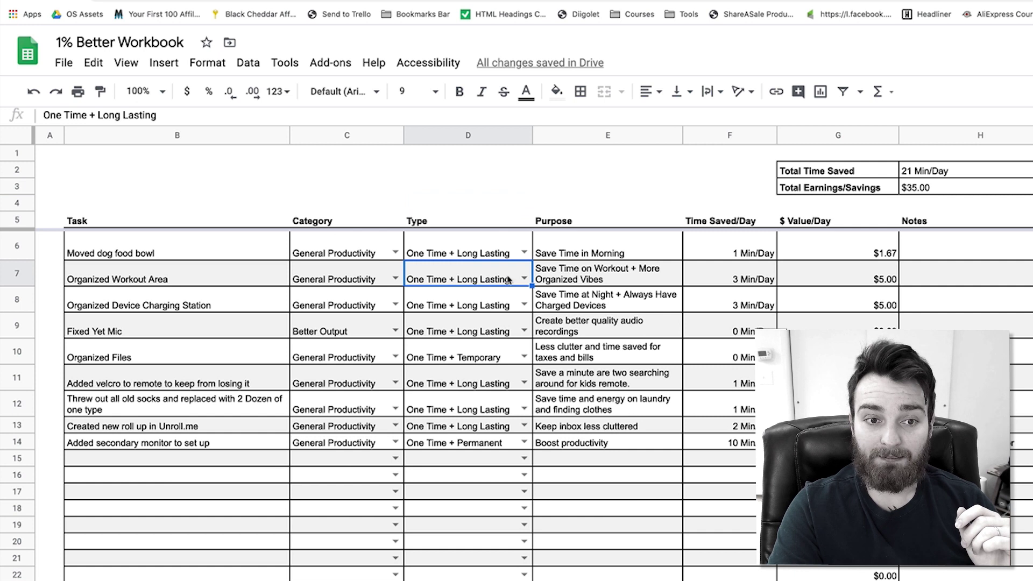
pyautogui.click(523, 252)
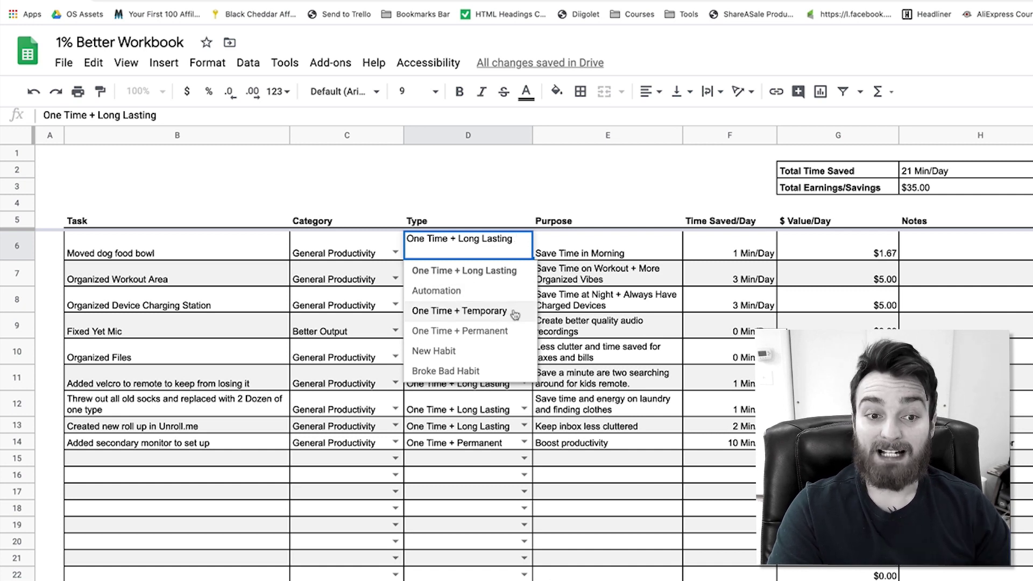
pyautogui.click(477, 188)
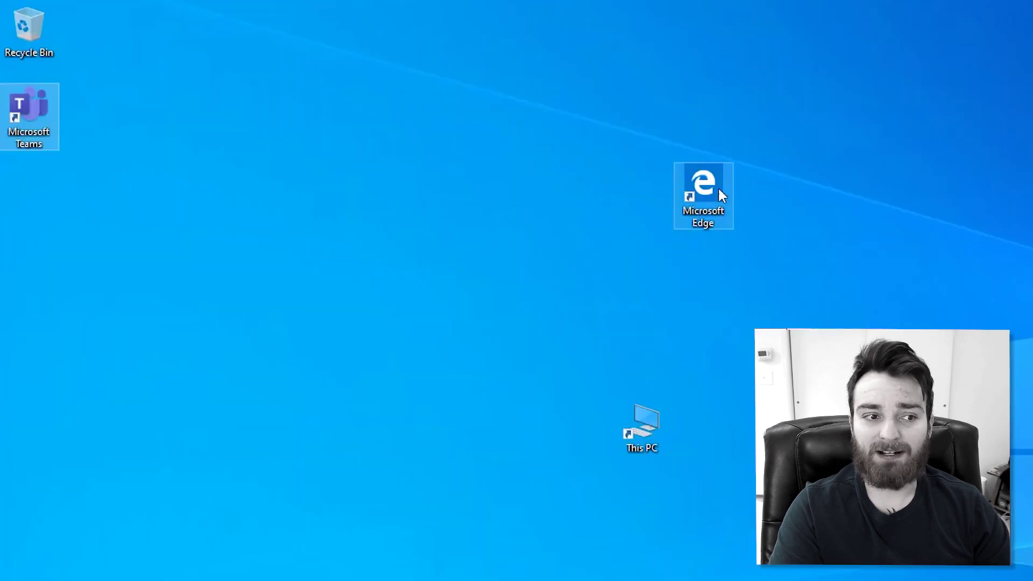
pyautogui.moveTo(721, 196); pyautogui.dragTo(30, 188)
pyautogui.moveTo(655, 451); pyautogui.dragTo(43, 289)
pyautogui.moveTo(807, 451); pyautogui.dragTo(57, 344)
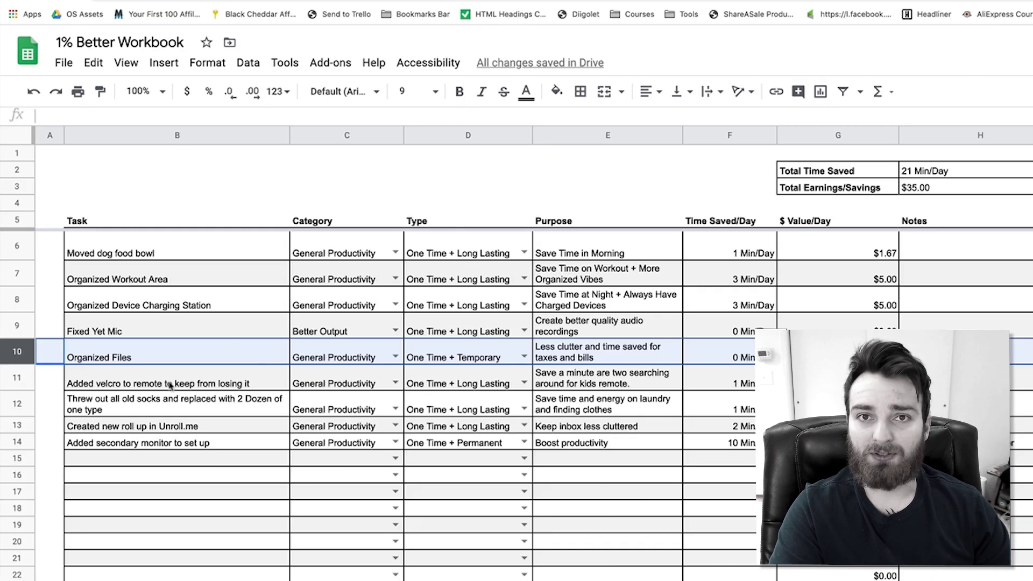
pyautogui.click(496, 352)
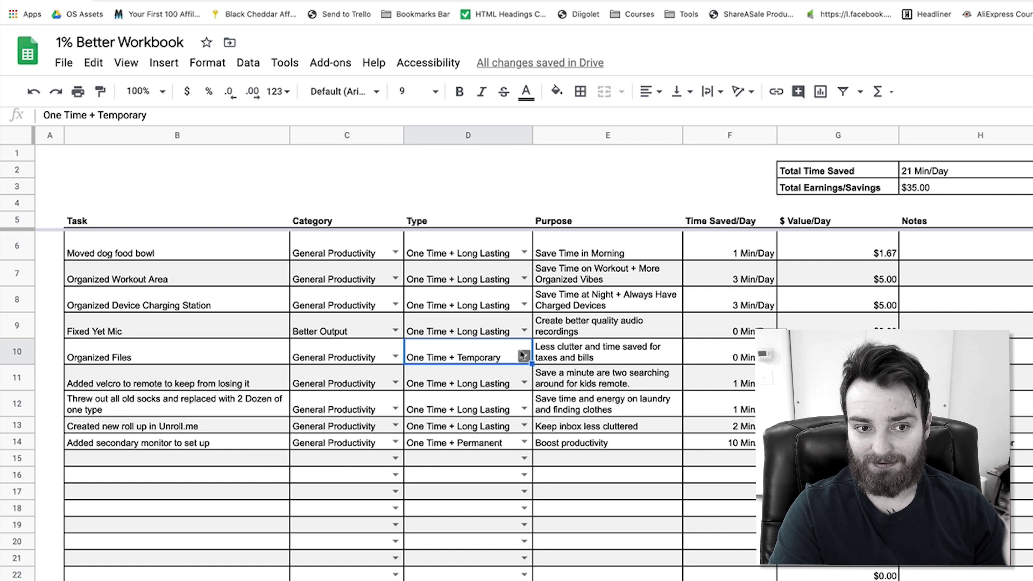
pyautogui.click(523, 252)
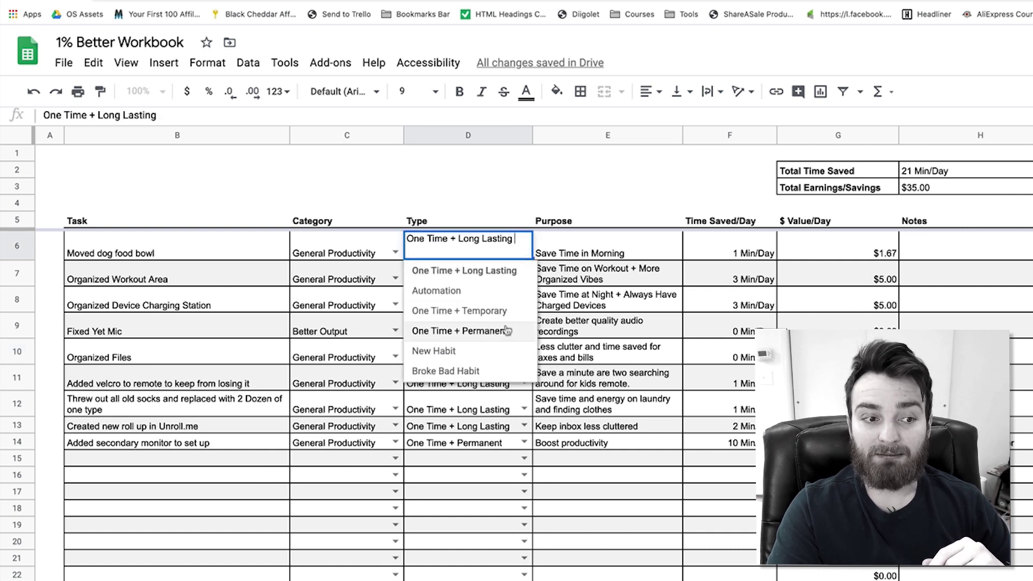
pyautogui.click(495, 522)
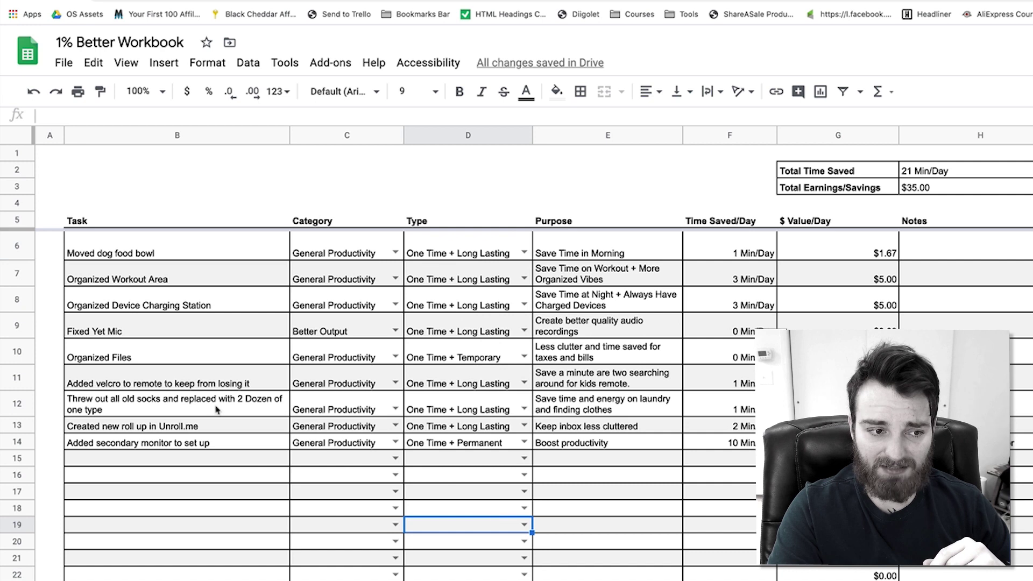
pyautogui.click(26, 437)
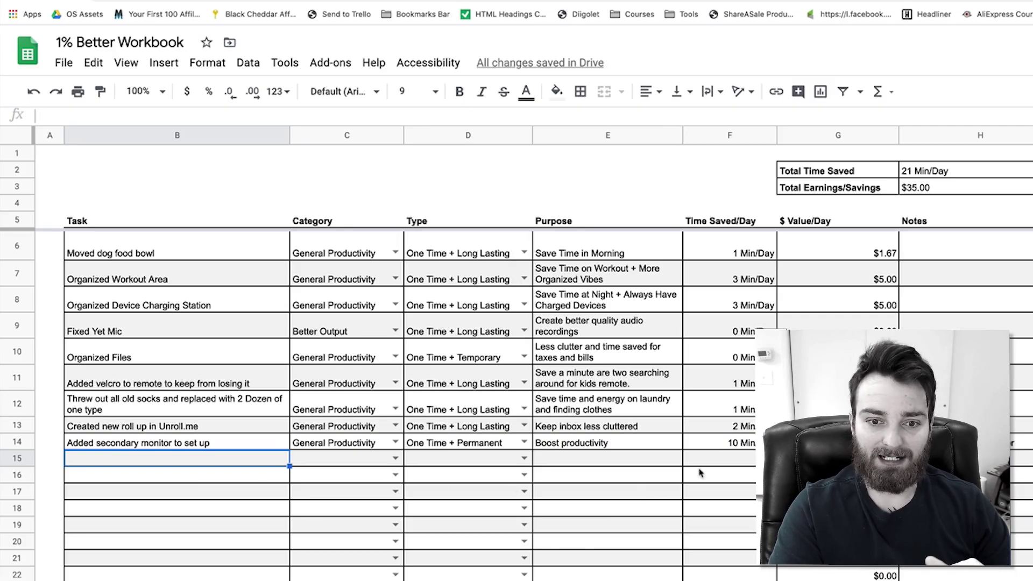
pyautogui.click(721, 444)
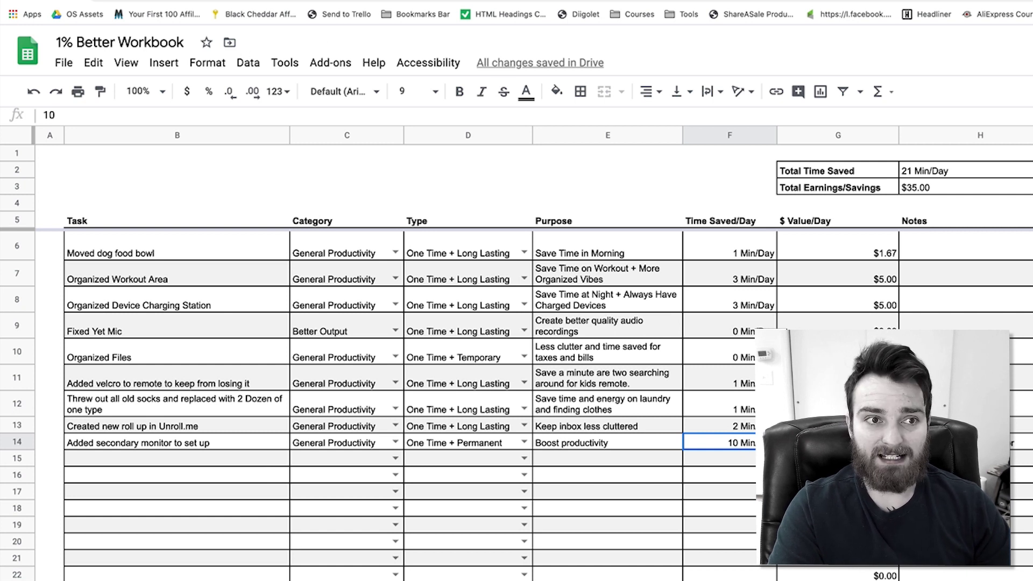
pyautogui.click(242, 43)
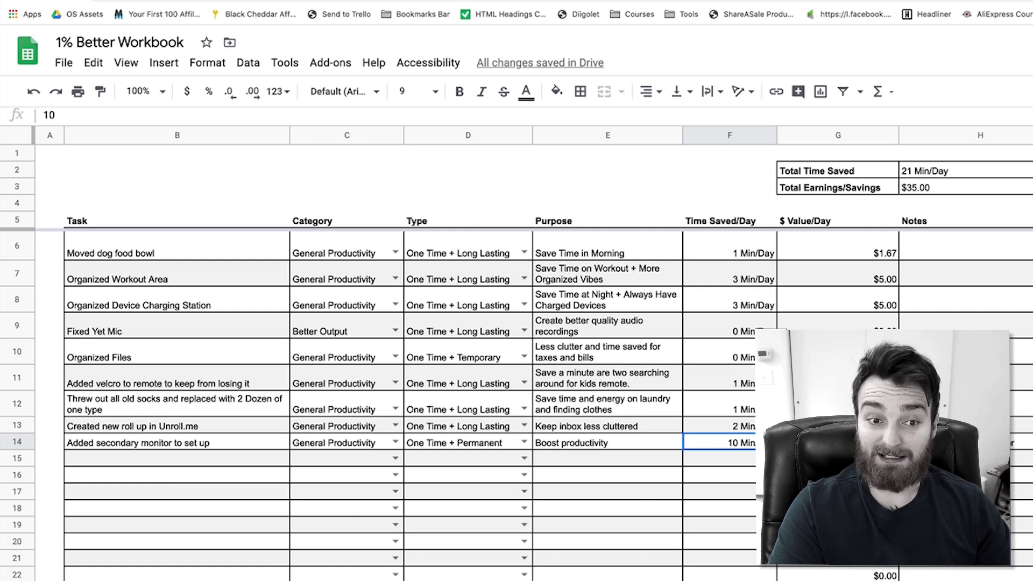
pyautogui.click(524, 382)
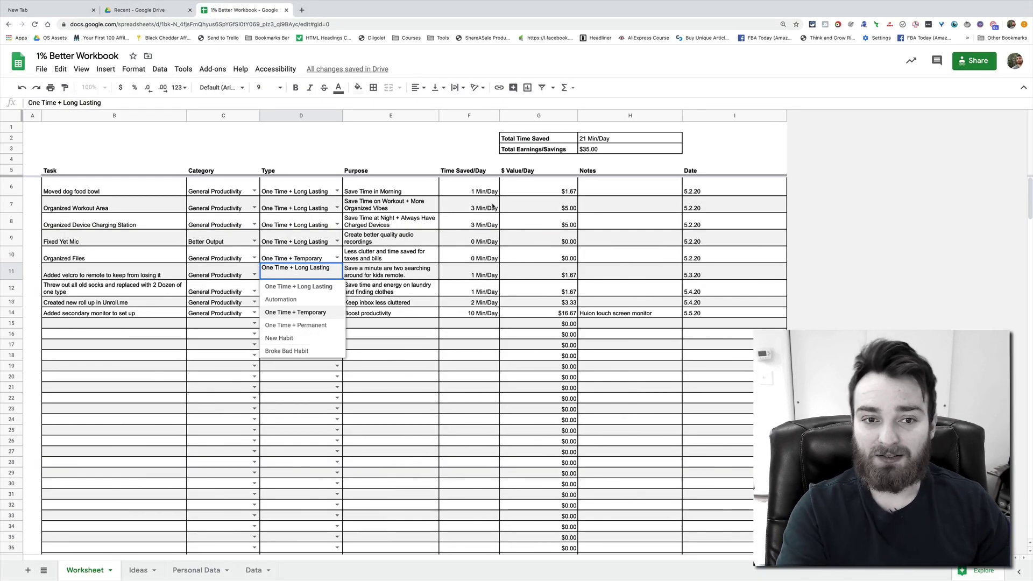
pyautogui.click(407, 185)
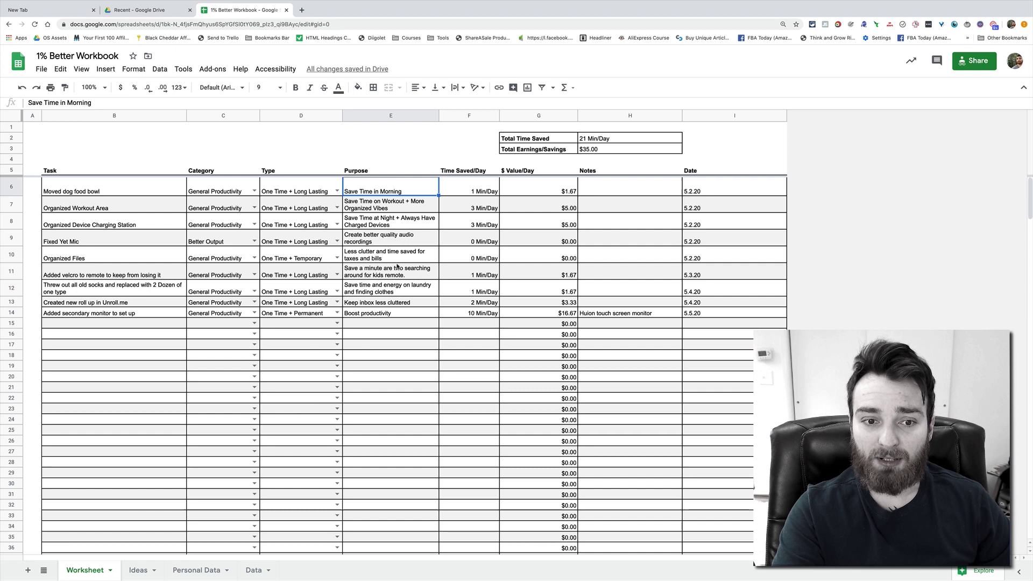
pyautogui.moveTo(646, 186); pyautogui.dragTo(641, 290)
pyautogui.click(460, 173)
pyautogui.click(469, 187)
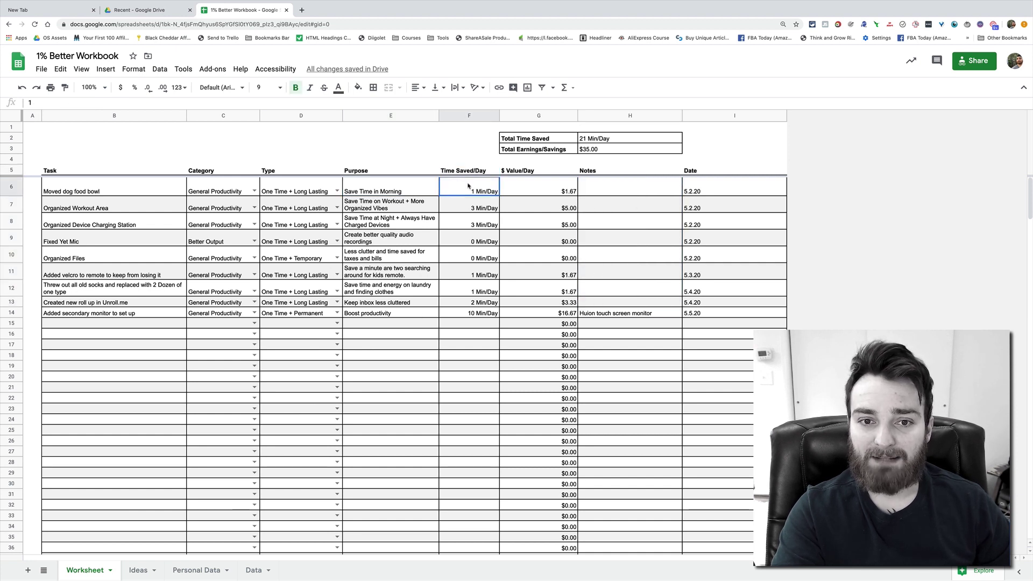
pyautogui.click(476, 333)
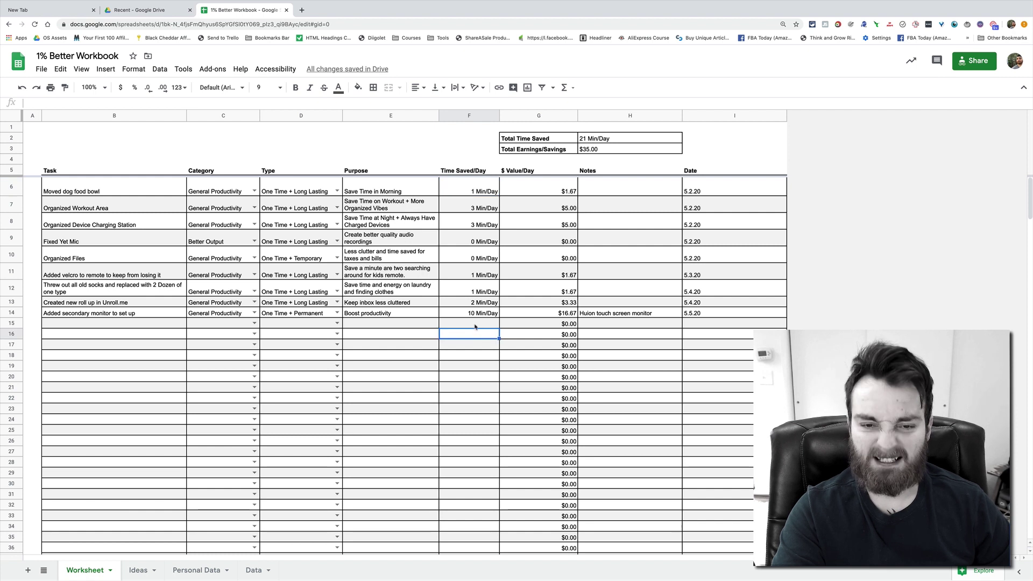
pyautogui.write('3')
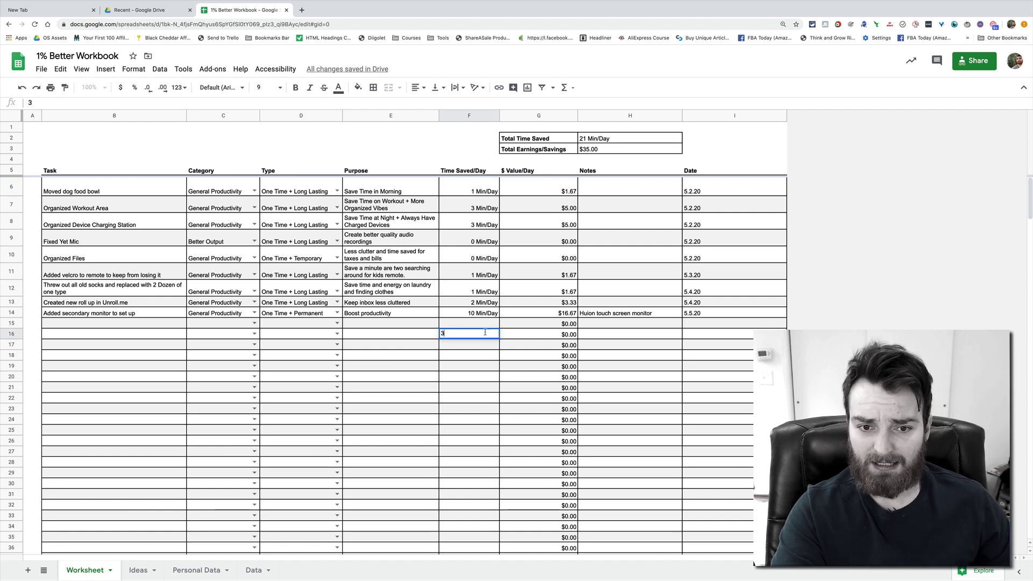
pyautogui.click(461, 361)
pyautogui.click(485, 337)
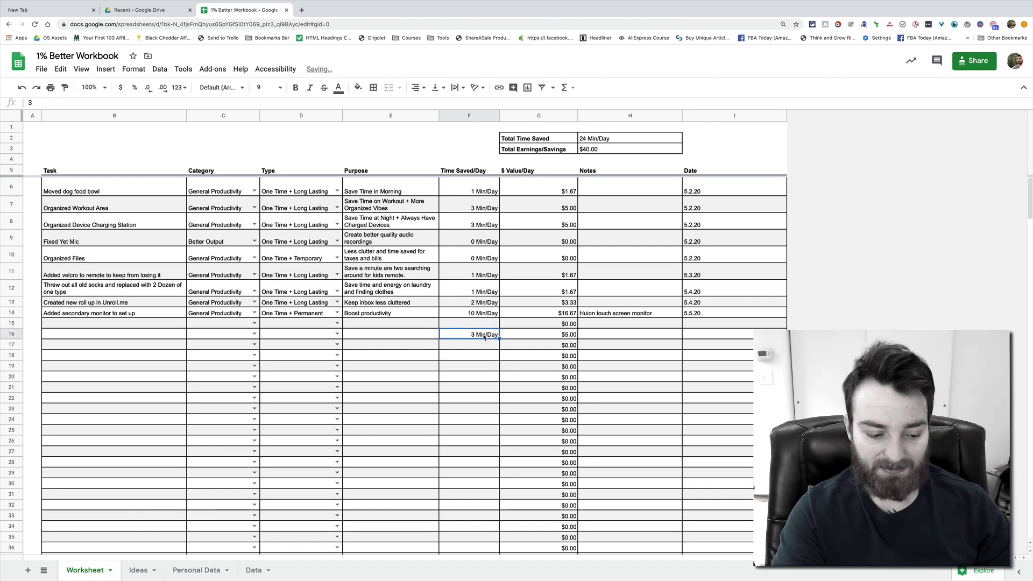
pyautogui.press('Delete')
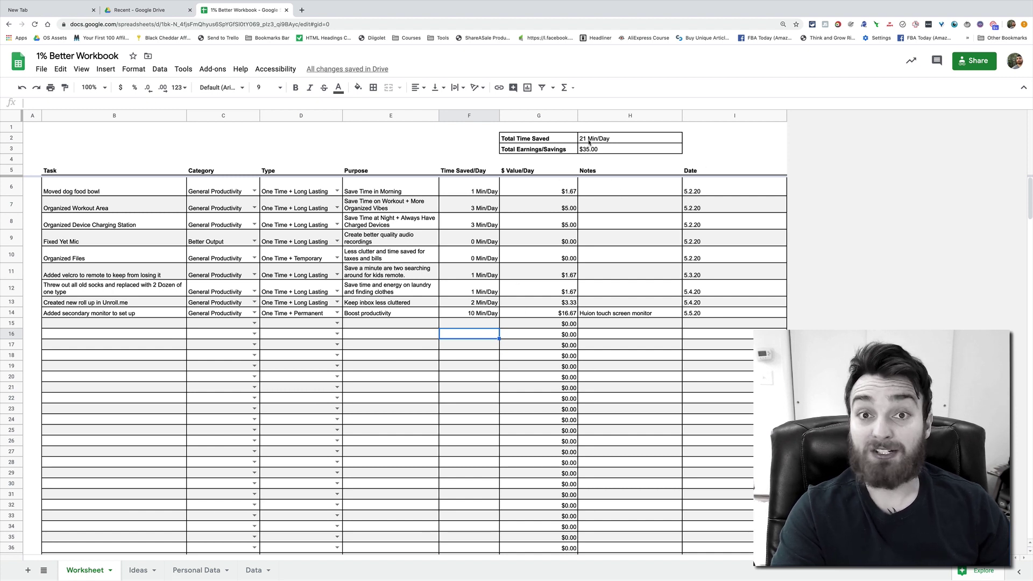
# Step: Start and cancel a workbook copy, select the Date column, then open the Ideas sheet
pyautogui.click(42, 69)
pyautogui.click(73, 157)
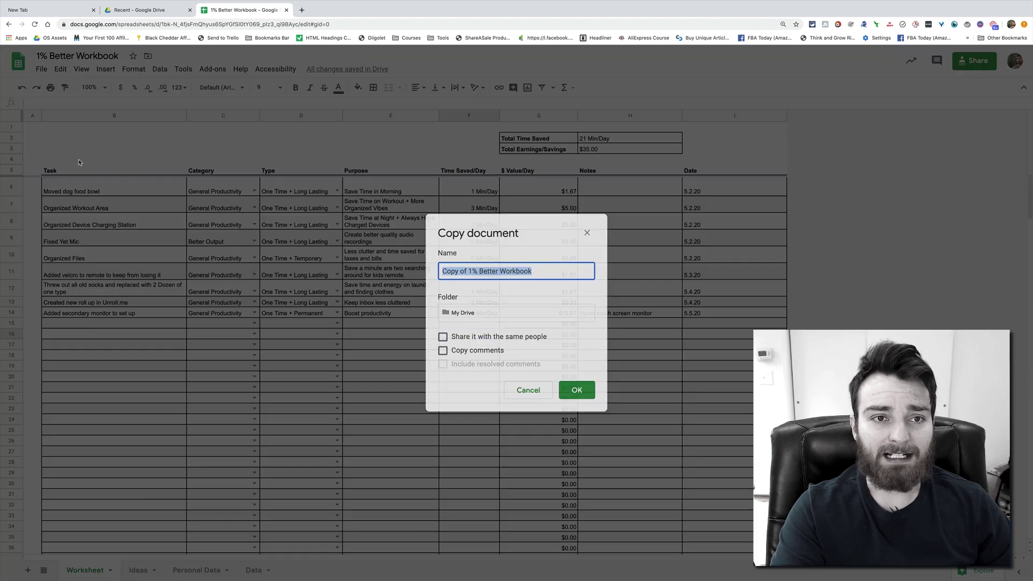
pyautogui.press('Escape')
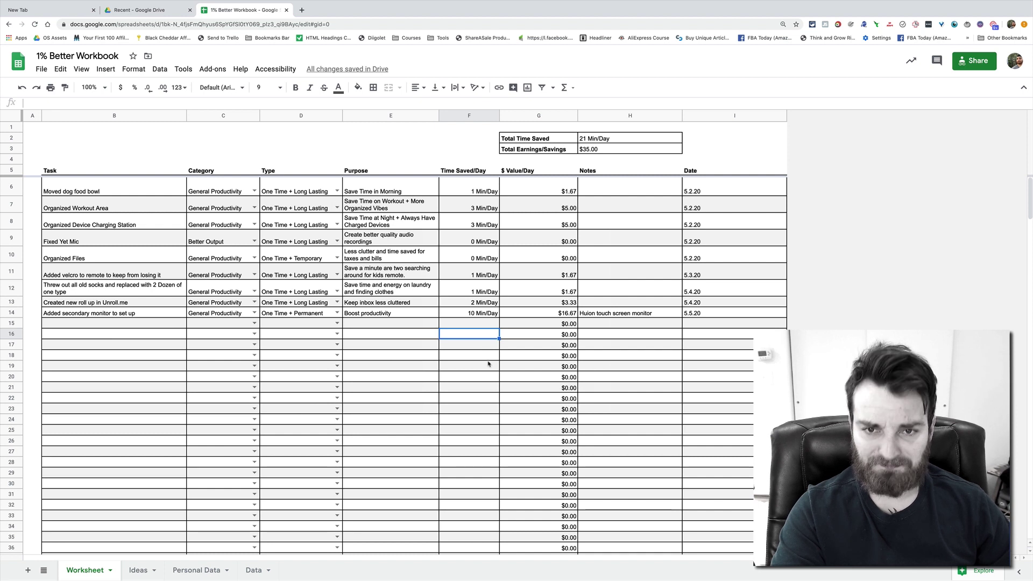
pyautogui.click(707, 117)
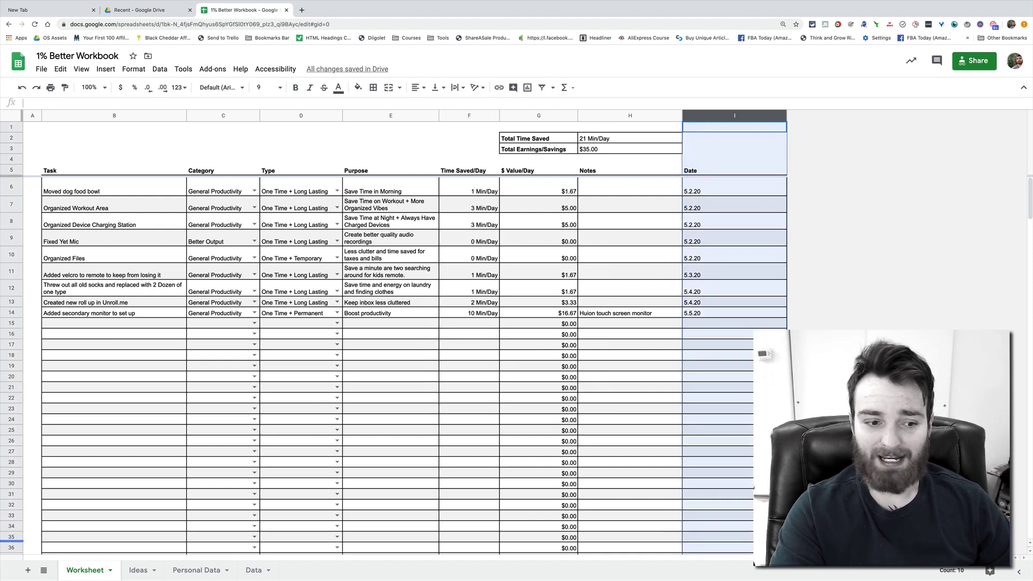
pyautogui.click(138, 569)
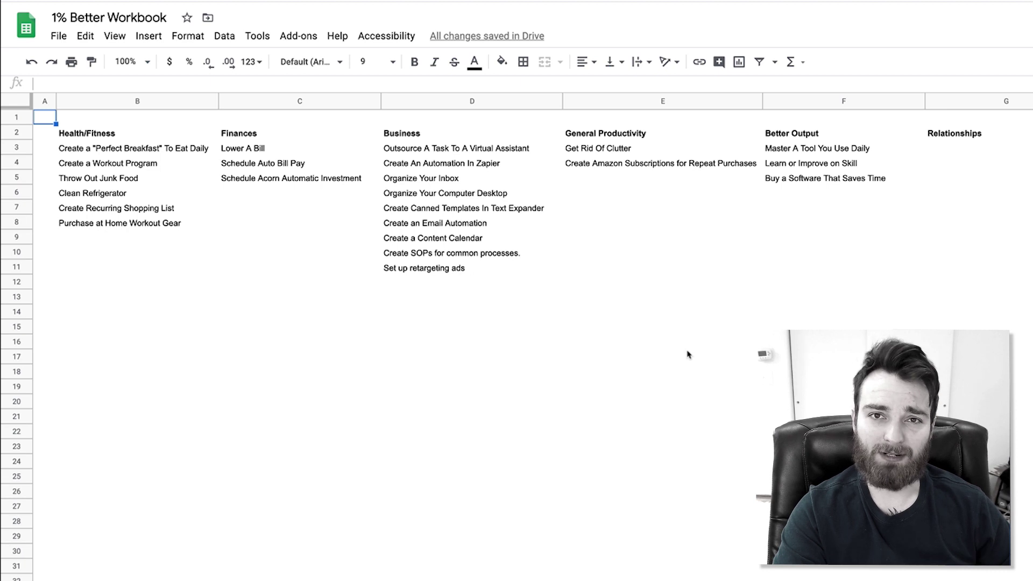
# Step: Select cell B3, the 'Create a "Perfect Breakfast" To Eat Daily' Health/Fitness idea
pyautogui.click(163, 153)
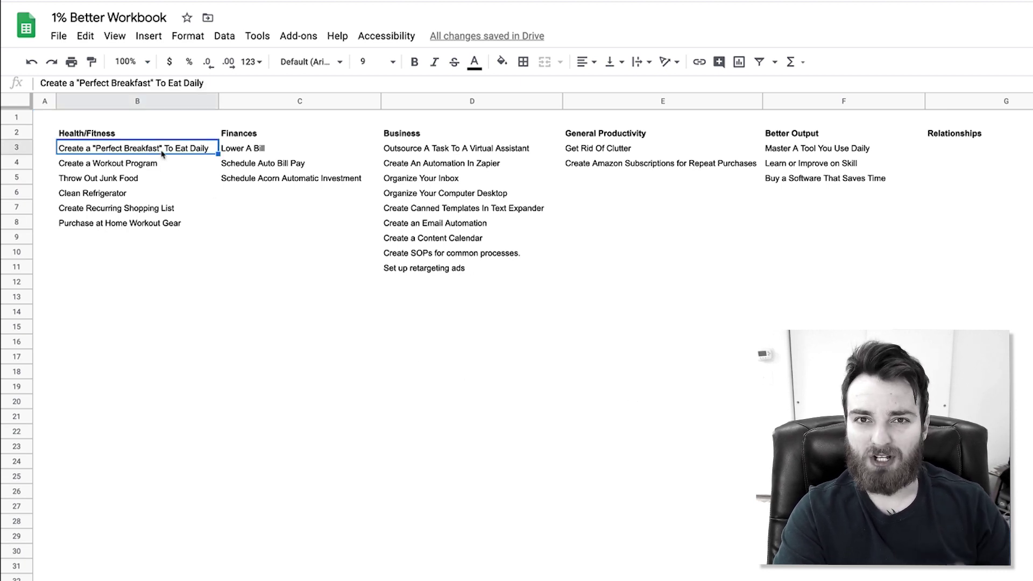